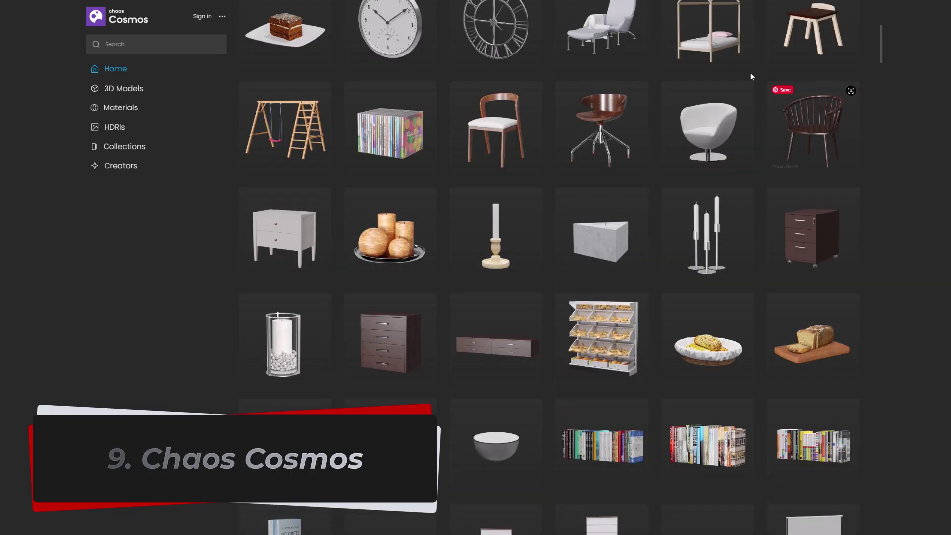
# Preview the Chair 48-05 model and its wireframe, then browse materials and open HDRI Day 014
pyautogui.click(604, 149)
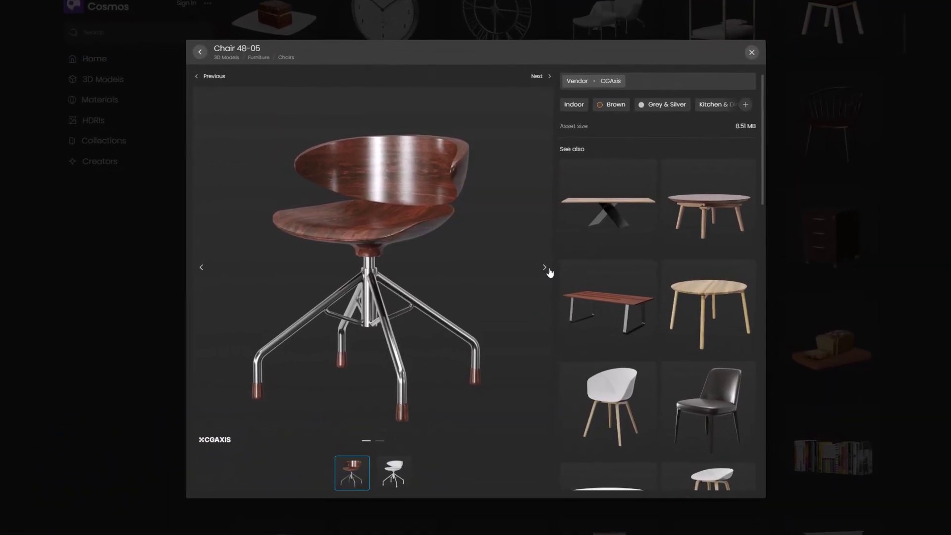
pyautogui.click(543, 268)
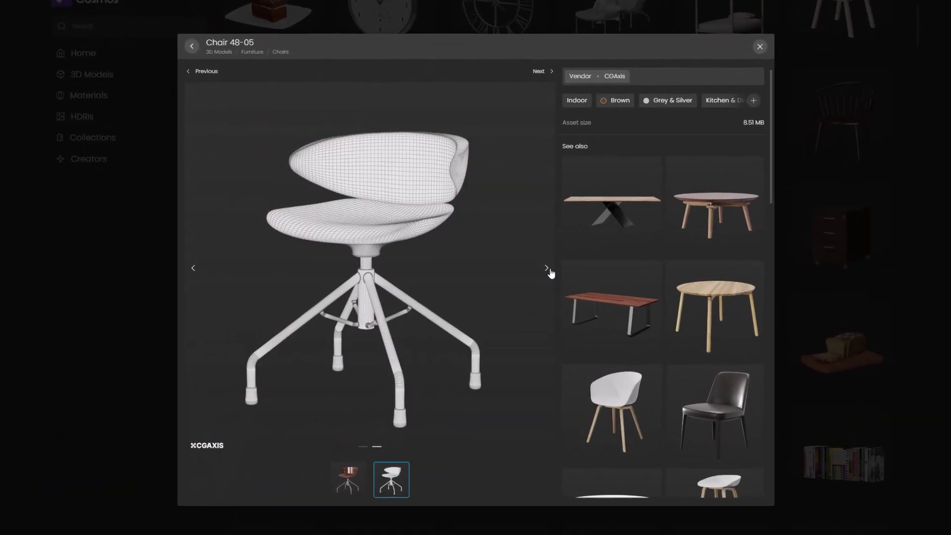
pyautogui.click(86, 95)
pyautogui.scroll(-5, 919, 131)
pyautogui.scroll(-3, 919, 131)
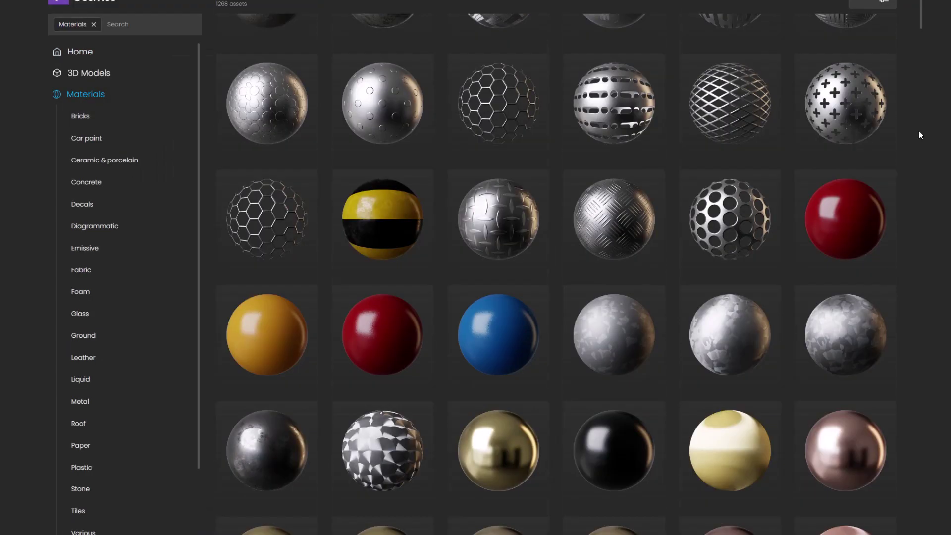
pyautogui.scroll(-2, 920, 131)
pyautogui.click(128, 427)
pyautogui.scroll(-3, 140, 416)
pyautogui.scroll(-3, 266, 121)
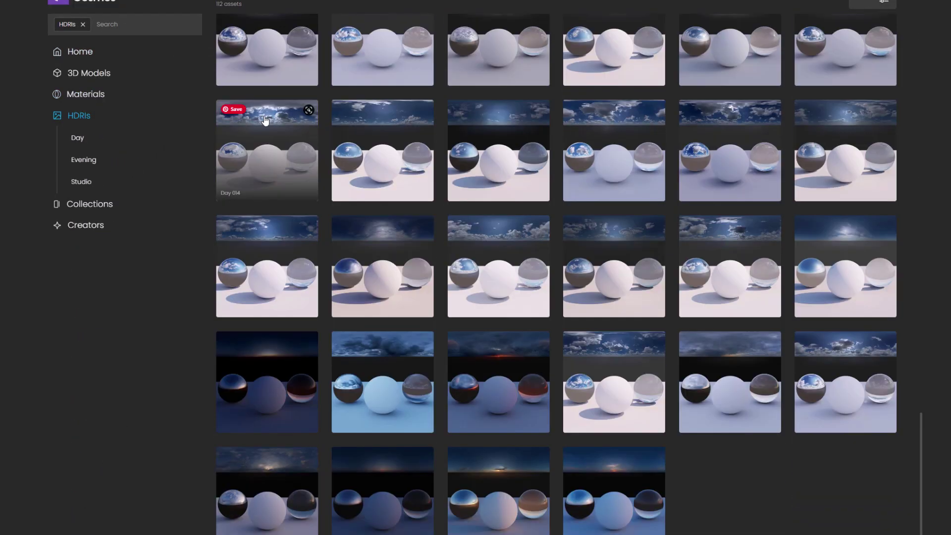
pyautogui.click(266, 121)
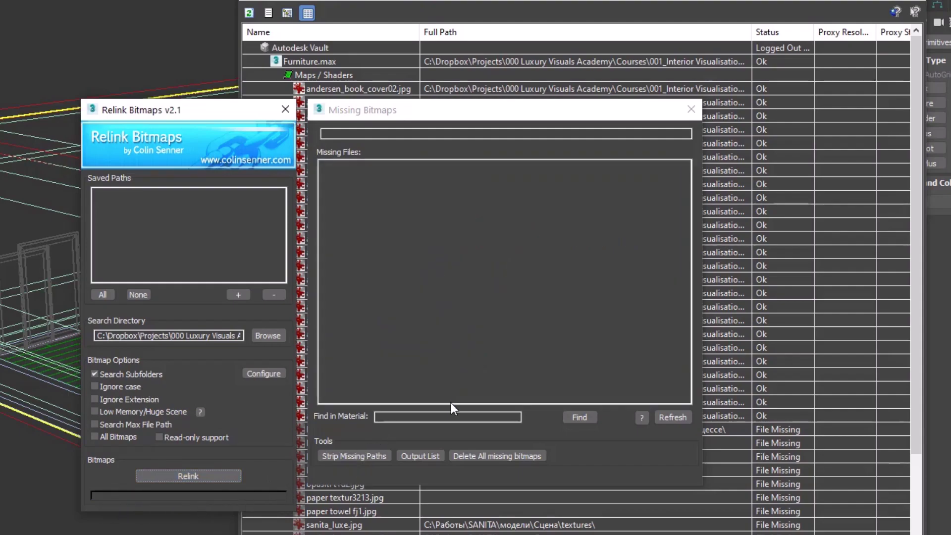
# Close the Relink Bitmaps v2.1 window in Asset Tracking
pyautogui.click(285, 110)
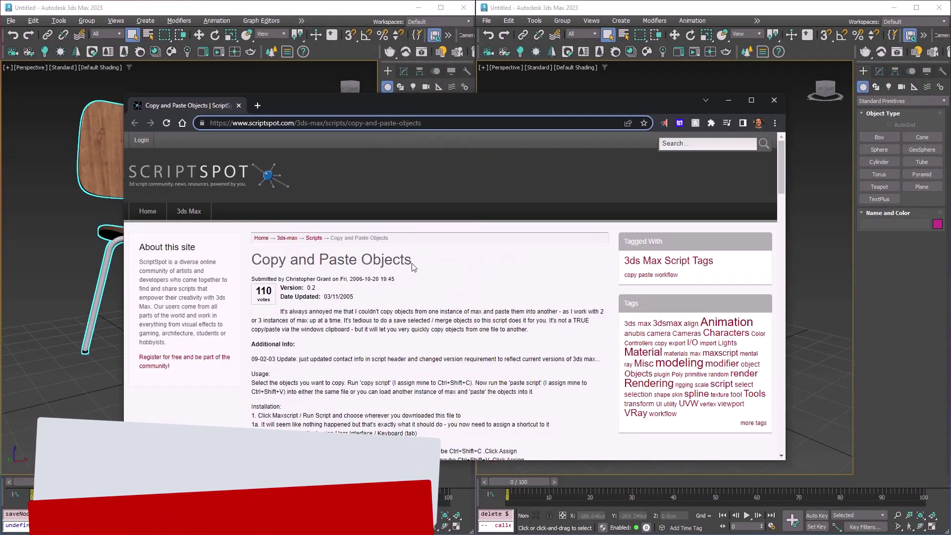
pyautogui.scroll(-10, 413, 268)
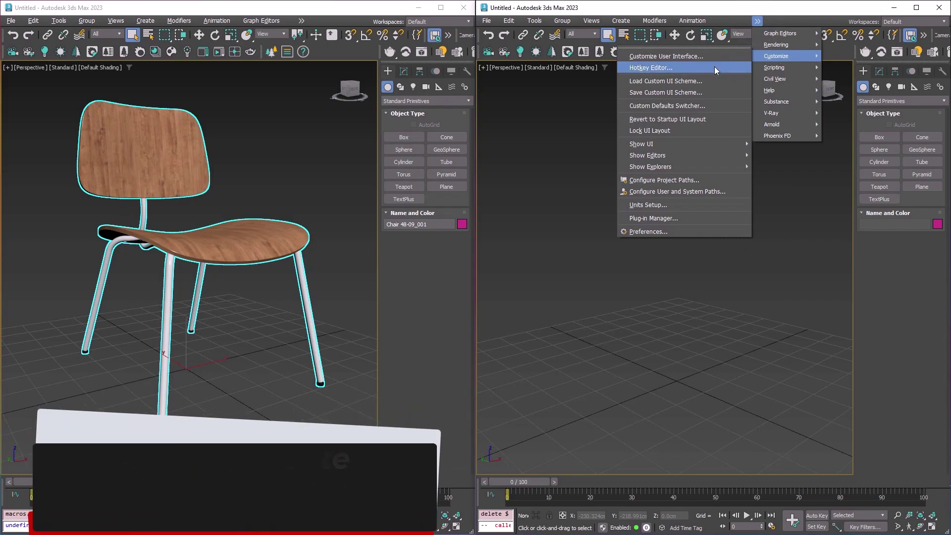
# Choose a shortcut set in the Hotkey Editor for the CopyPasteObjects commands
pyautogui.click(714, 68)
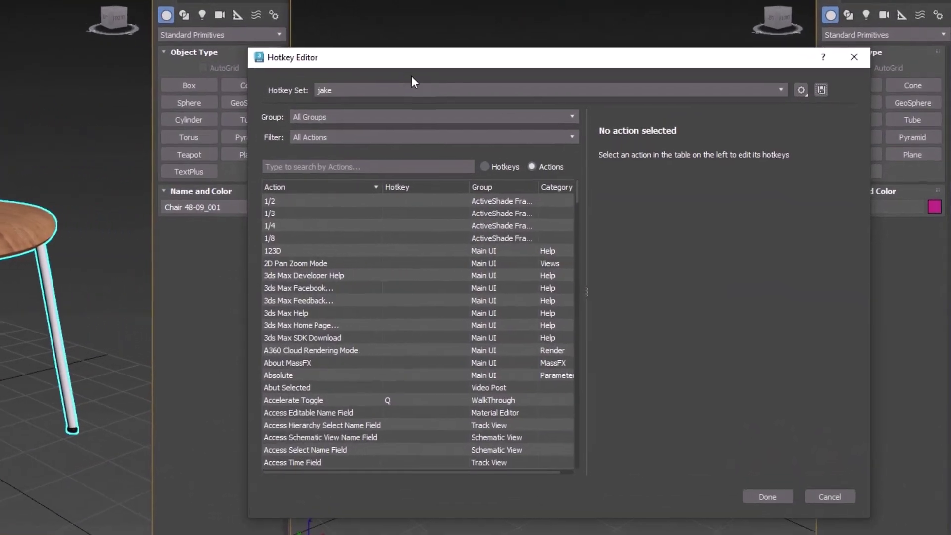
pyautogui.click(377, 83)
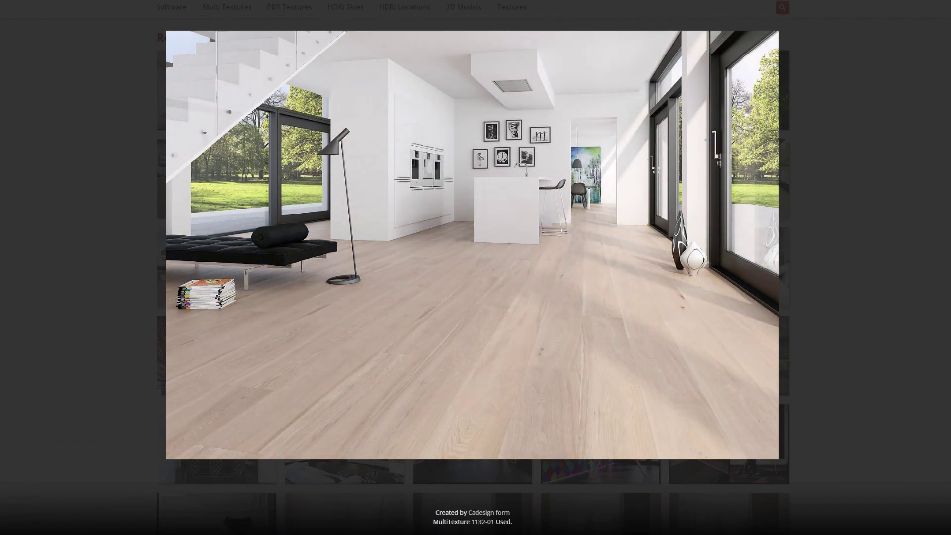
pyautogui.scroll(-1, 907, 147)
pyautogui.scroll(-3, 907, 148)
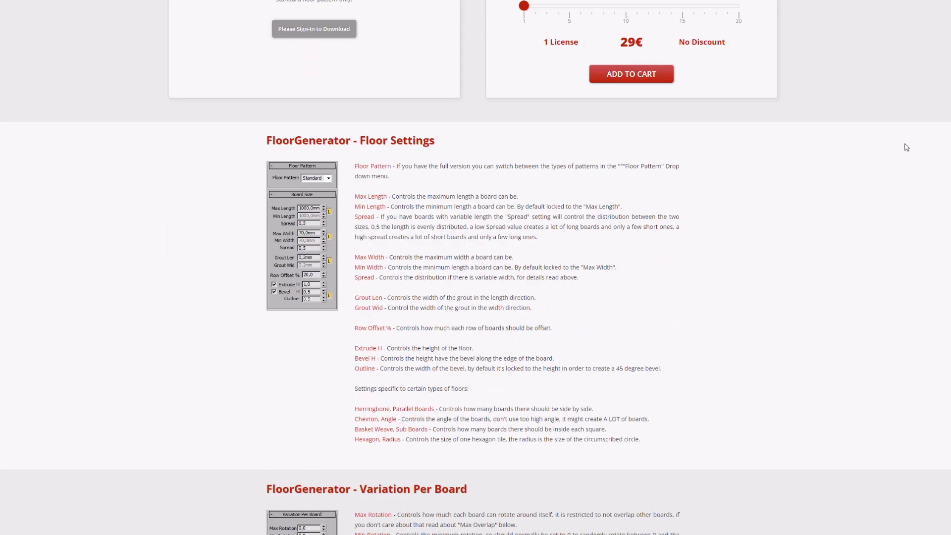
pyautogui.scroll(-4, 906, 147)
pyautogui.scroll(-4, 906, 147)
pyautogui.scroll(-1, 906, 147)
pyautogui.scroll(-3, 906, 148)
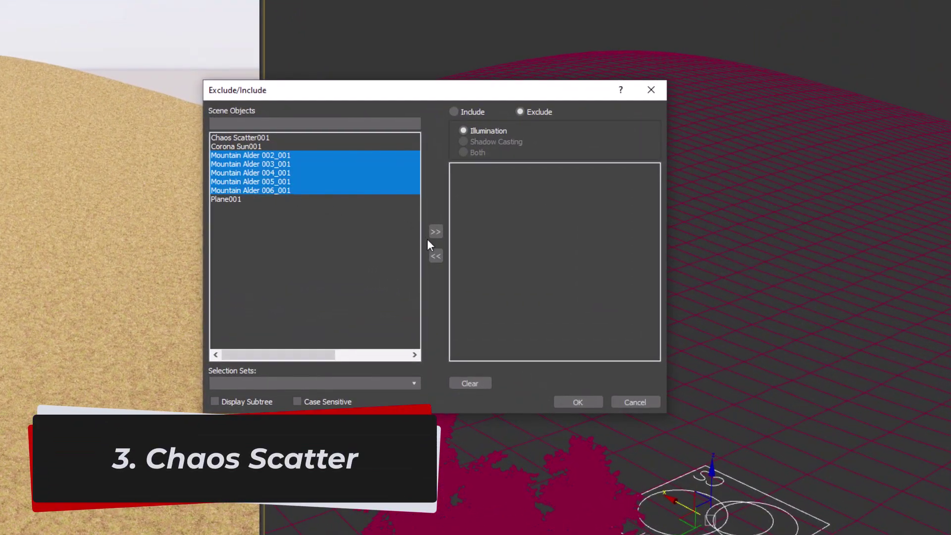
# Move the five Mountain Alder objects into the Exclude list and confirm with OK
pyautogui.click(435, 233)
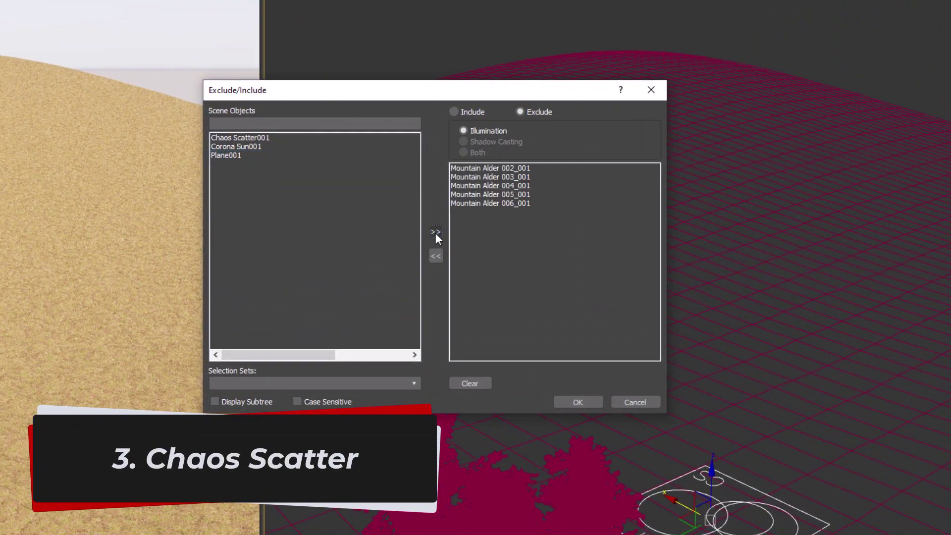
pyautogui.click(584, 399)
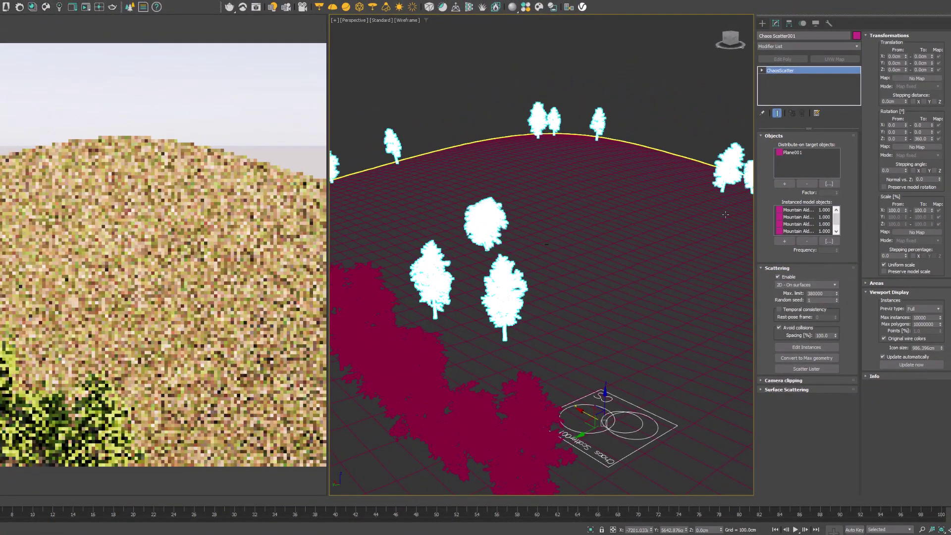